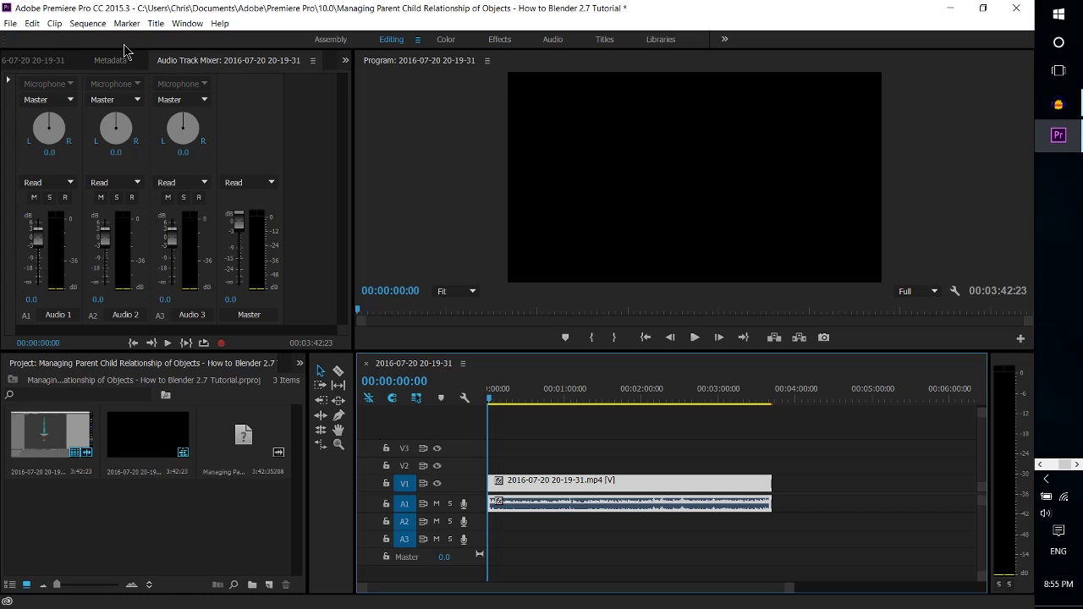
# Open the File menu's Export submenu to reach the Media export option
pyautogui.click(4, 27)
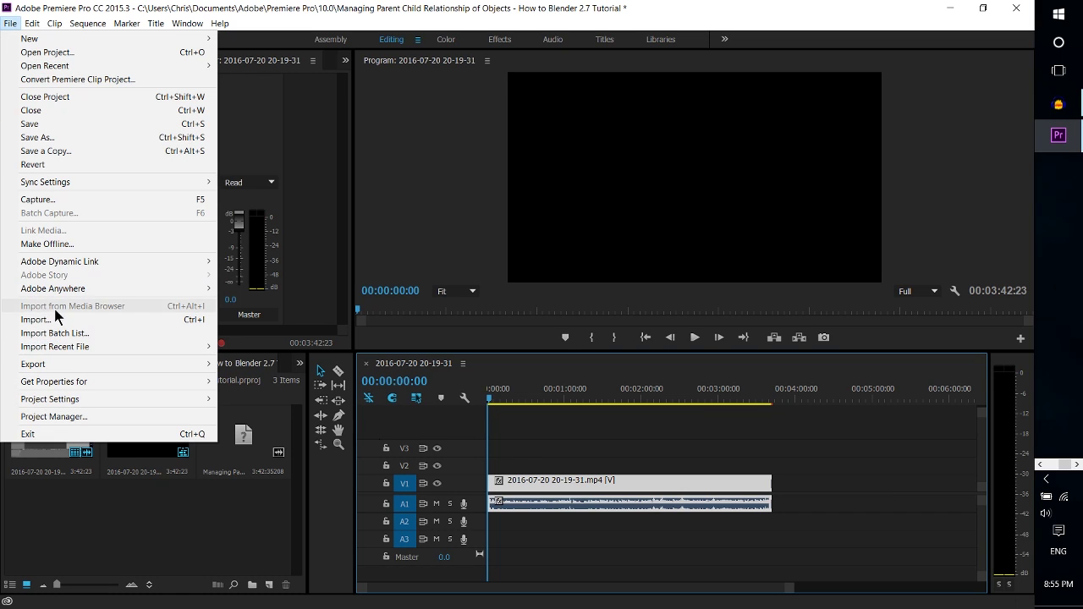
pyautogui.moveTo(69, 369)
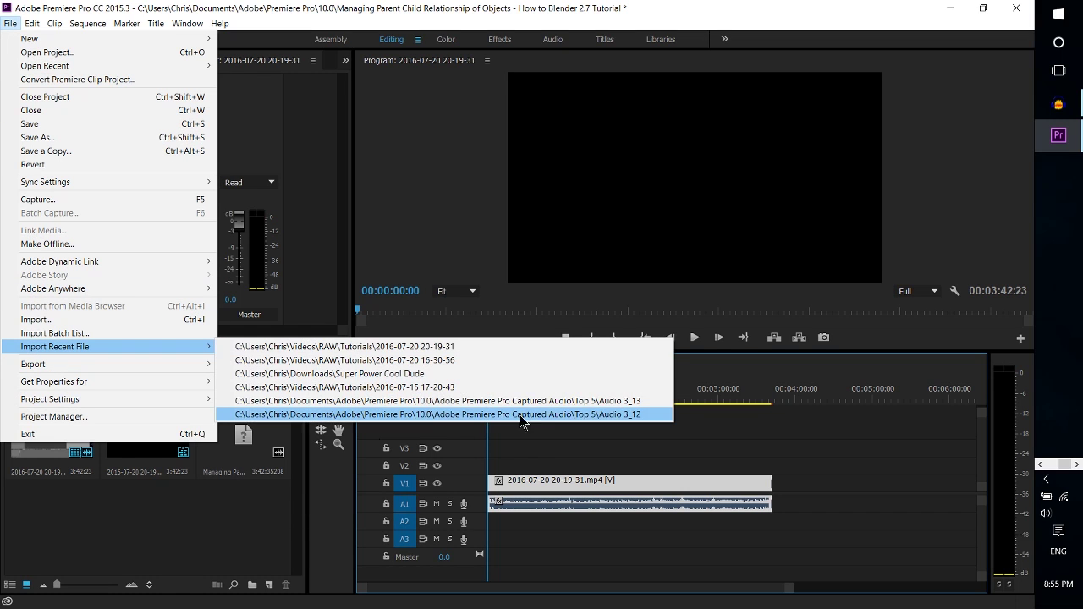
pyautogui.click(489, 372)
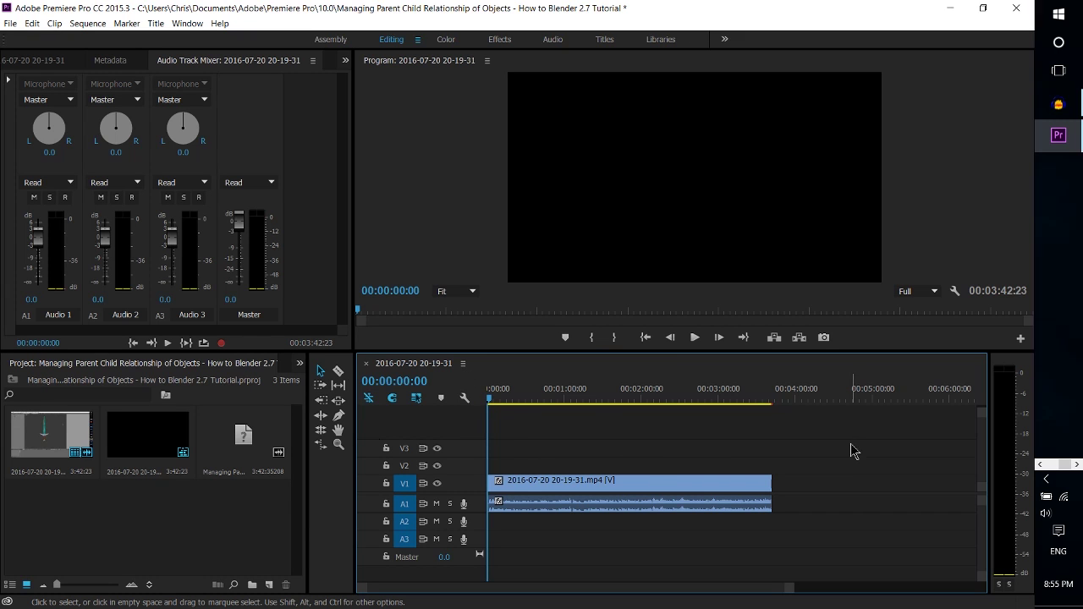
pyautogui.click(9, 22)
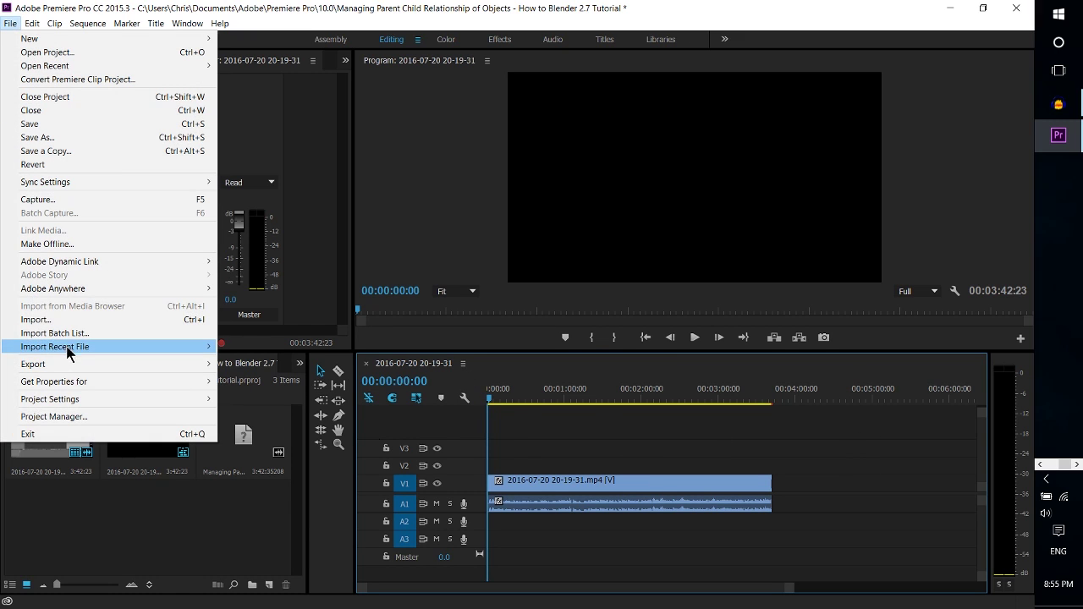
pyautogui.moveTo(194, 366)
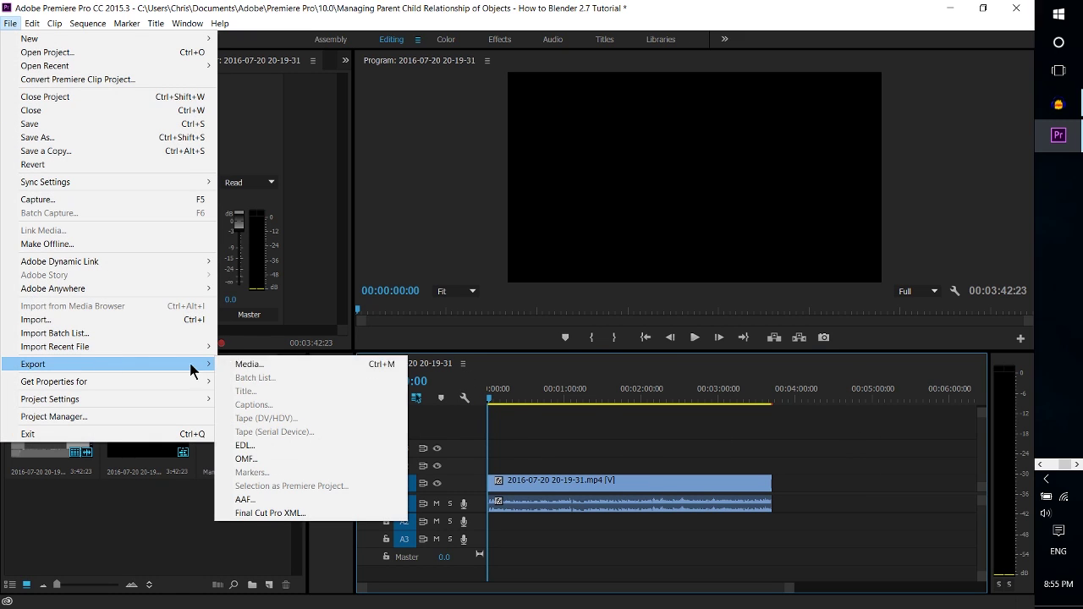
# Open Export Settings and choose MP3 as the format, keeping the MP3 128 kbps preset
pyautogui.click(251, 370)
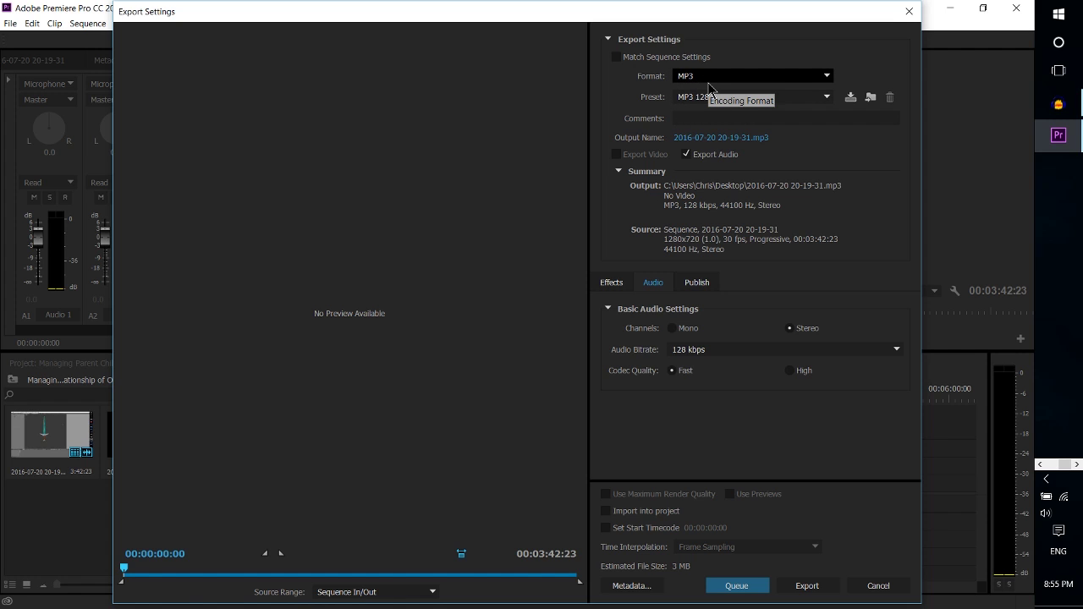
pyautogui.click(712, 82)
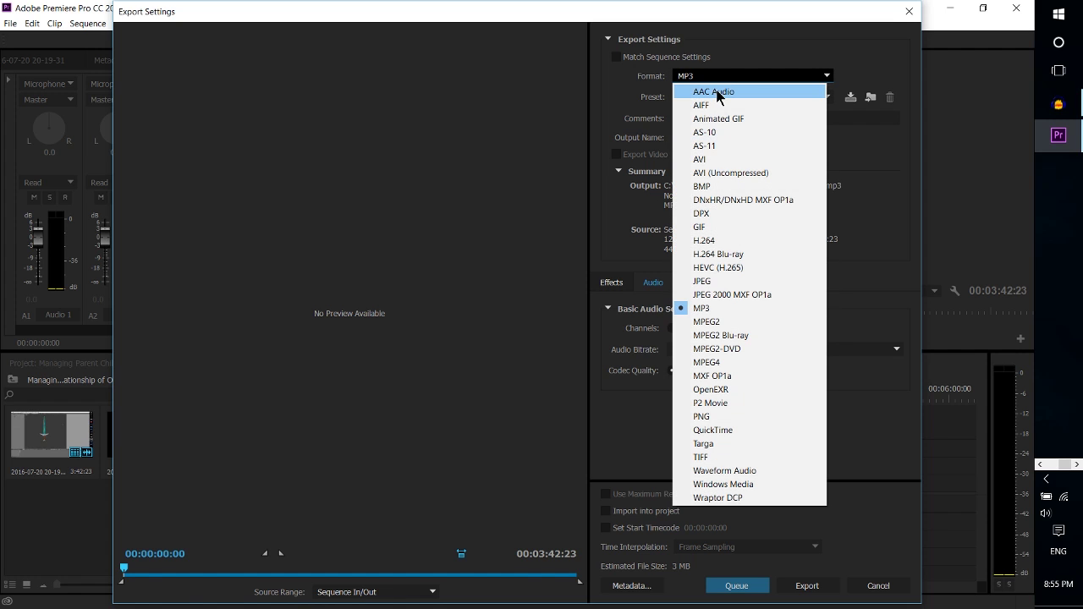
pyautogui.click(732, 78)
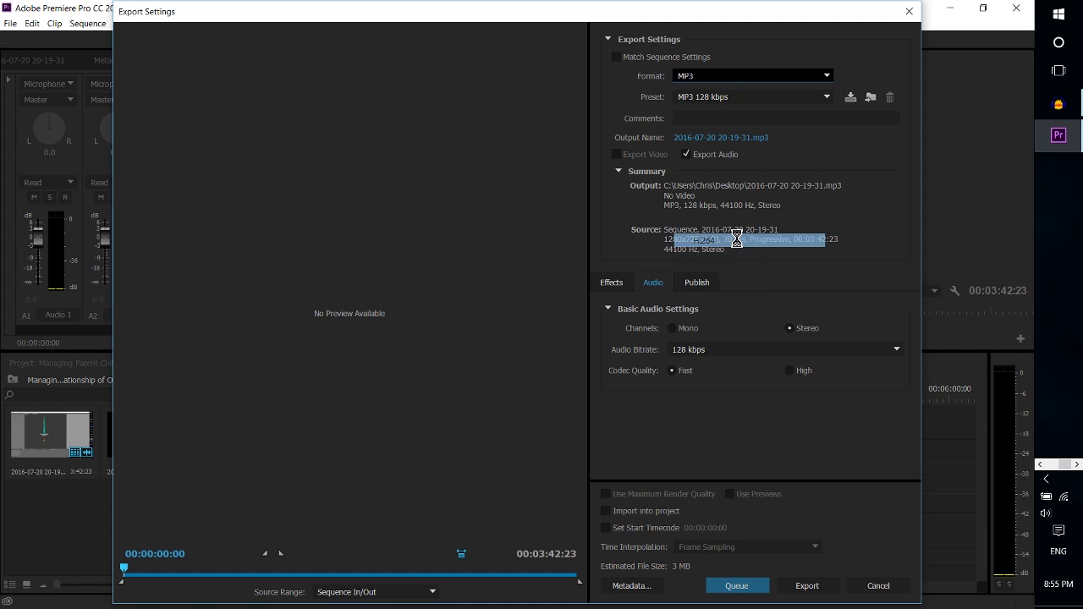
pyautogui.click(731, 77)
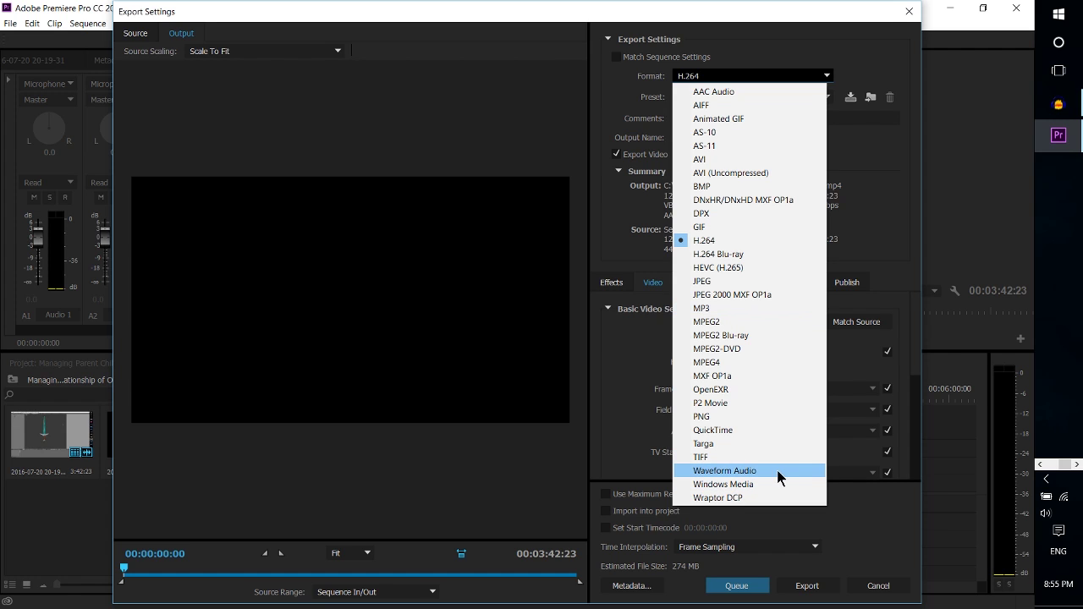
pyautogui.click(738, 313)
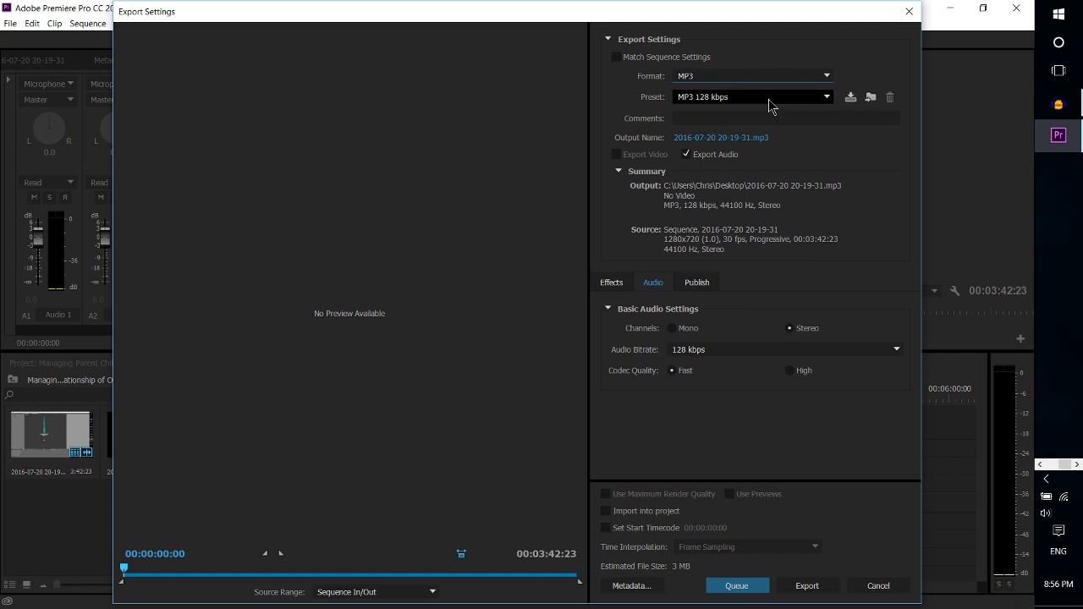
pyautogui.click(674, 99)
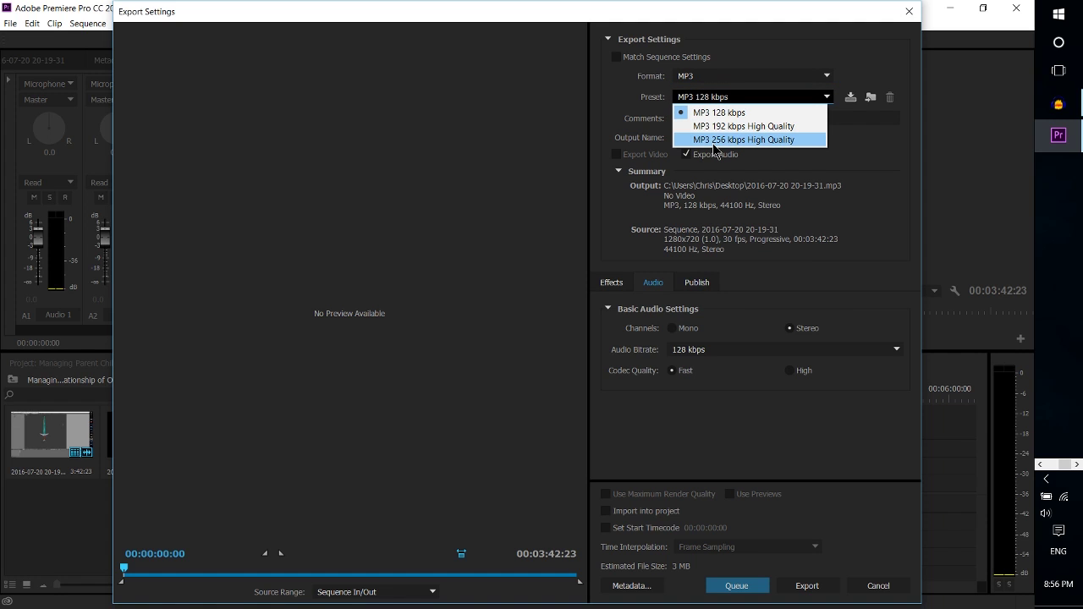
pyautogui.click(755, 104)
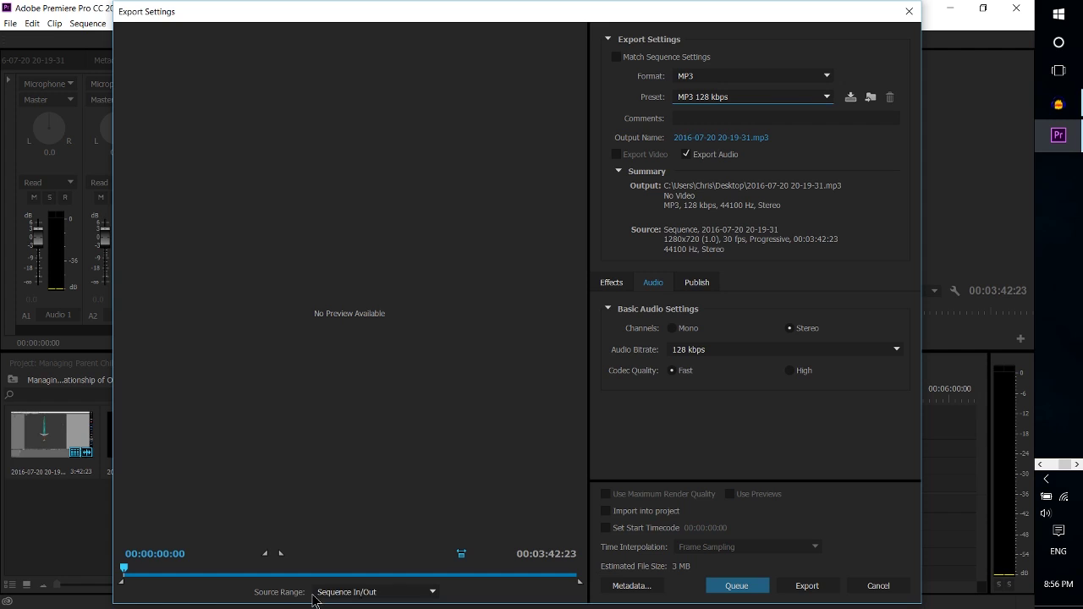
# Set the Source Range to Entire Sequence, spanning 00:00:00:00 to 00:03:42:23
pyautogui.click(373, 594)
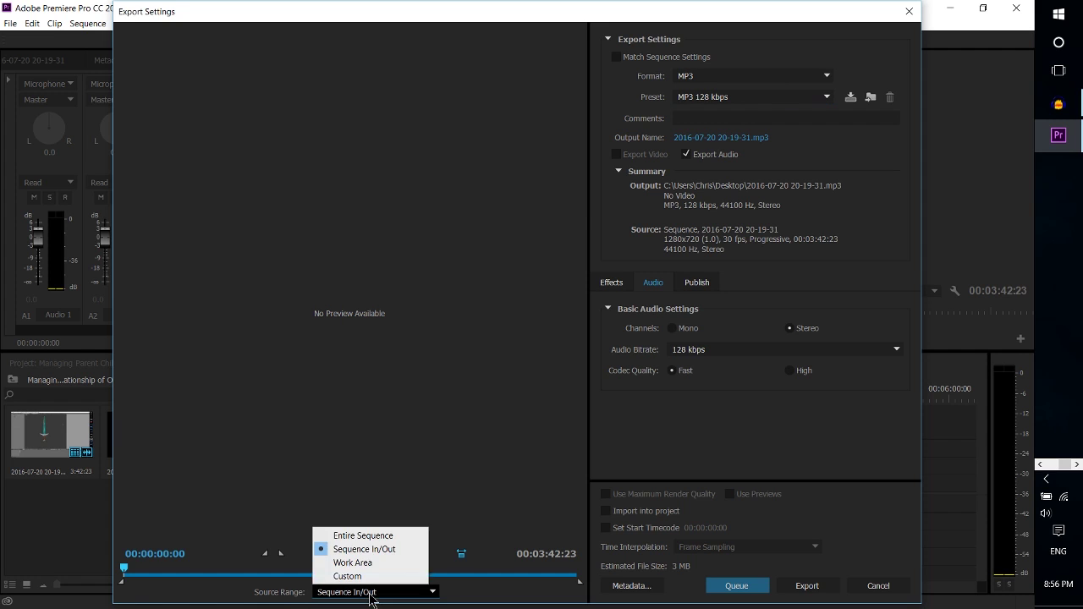
pyautogui.click(393, 537)
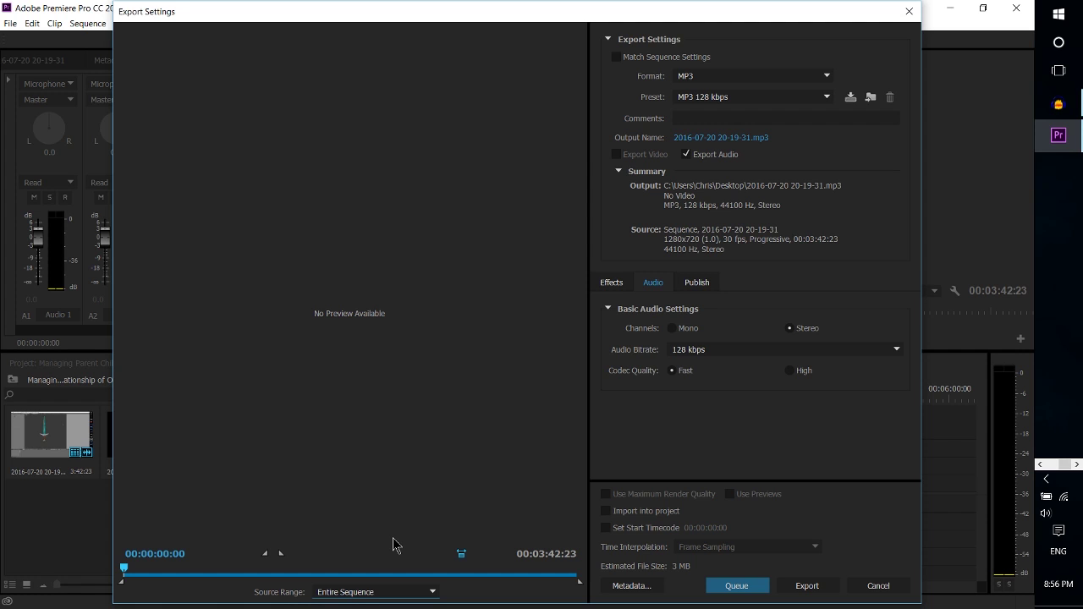
pyautogui.click(364, 591)
pyautogui.click(372, 549)
pyautogui.moveTo(125, 572)
pyautogui.mouseDown()
pyautogui.moveTo(143, 574)
pyautogui.moveTo(133, 582)
pyautogui.mouseUp()
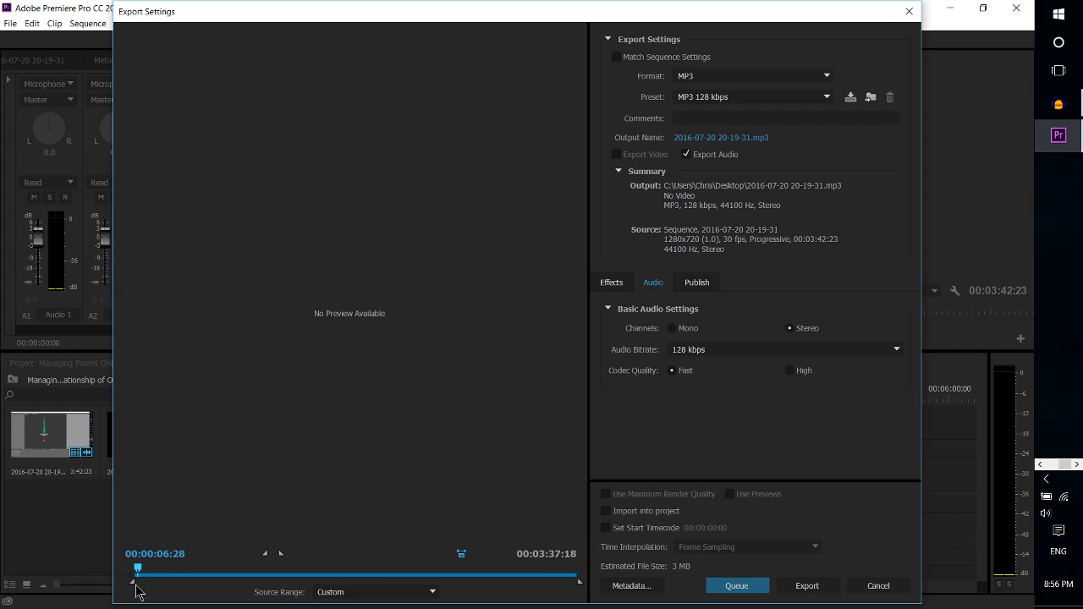
pyautogui.moveTo(133, 582); pyautogui.dragTo(114, 572)
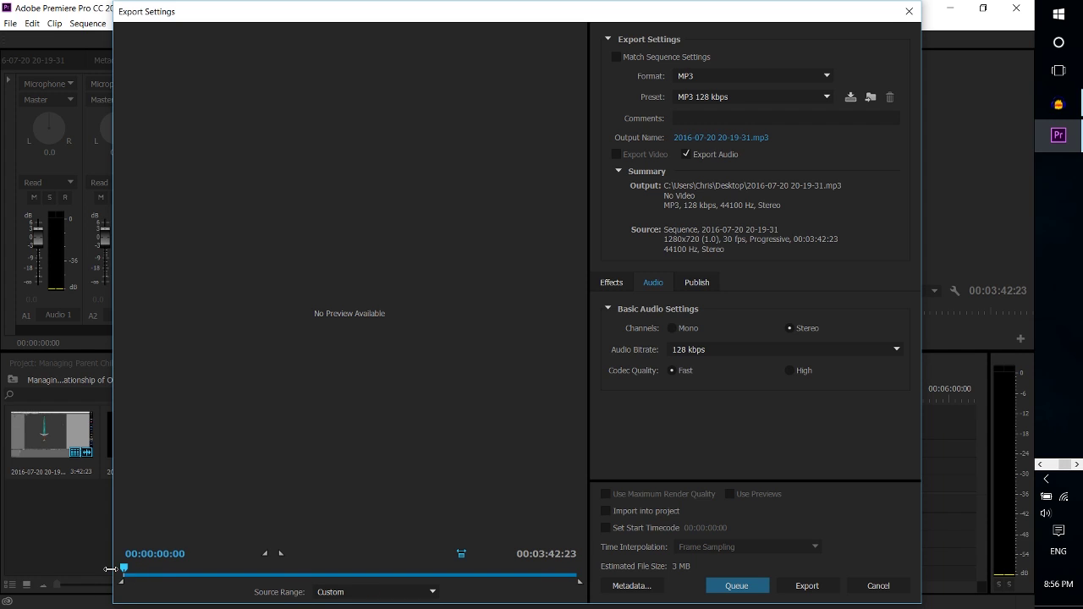
pyautogui.click(336, 592)
pyautogui.click(358, 536)
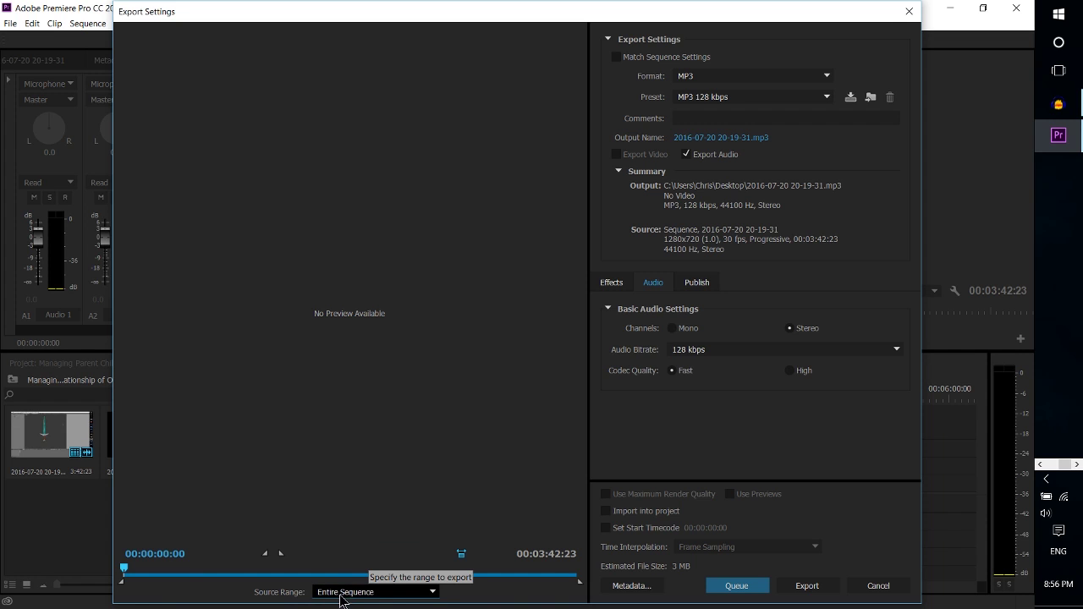
# Name the output file test.mp3 on the Desktop, keeping the MP3 file type
pyautogui.click(698, 140)
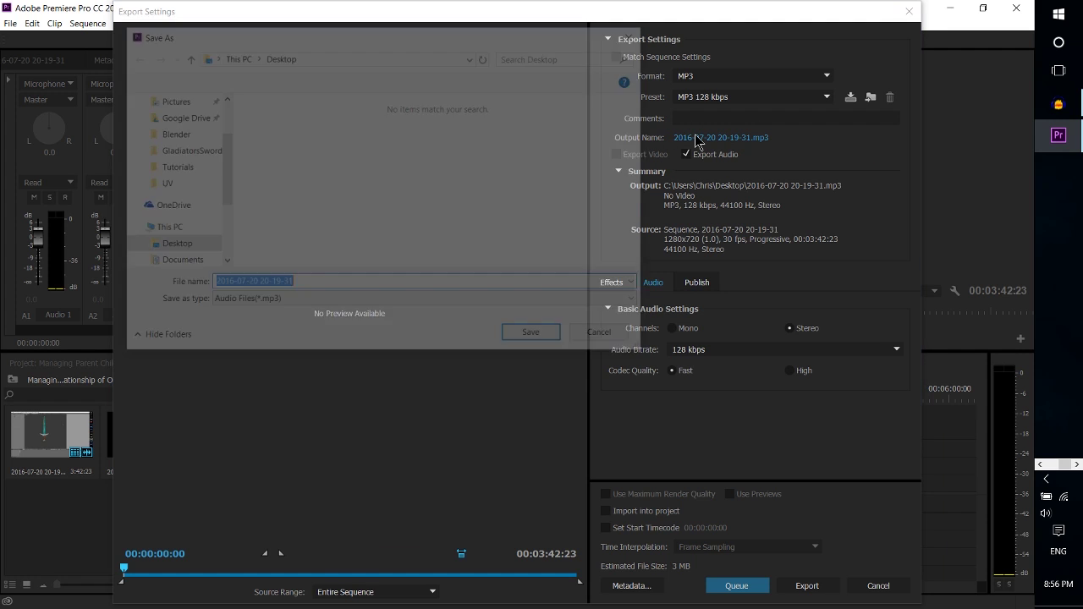
pyautogui.moveTo(479, 48); pyautogui.dragTo(426, 159)
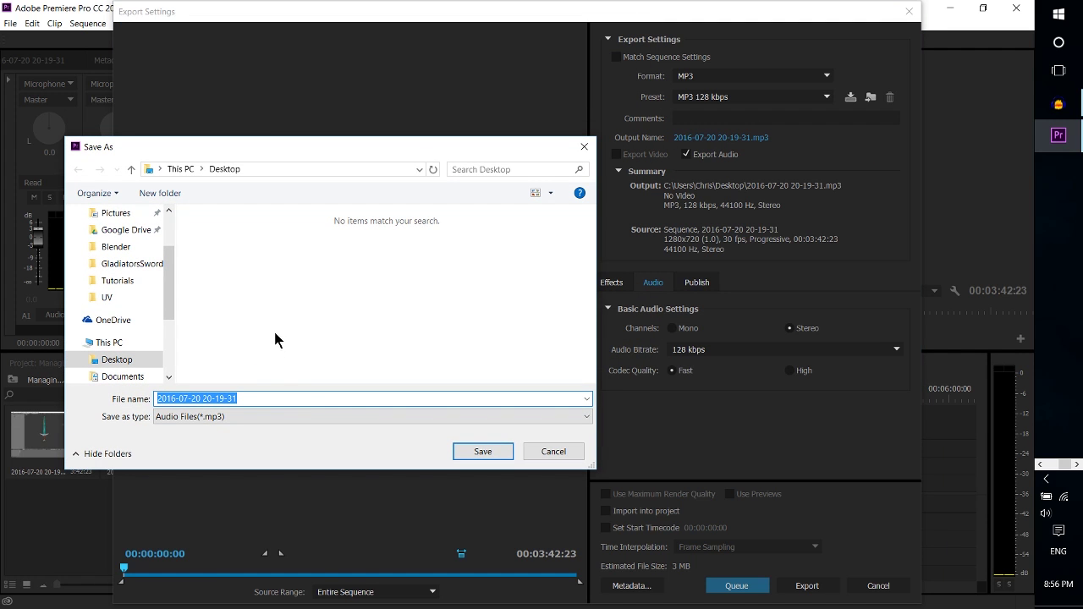
pyautogui.click(263, 417)
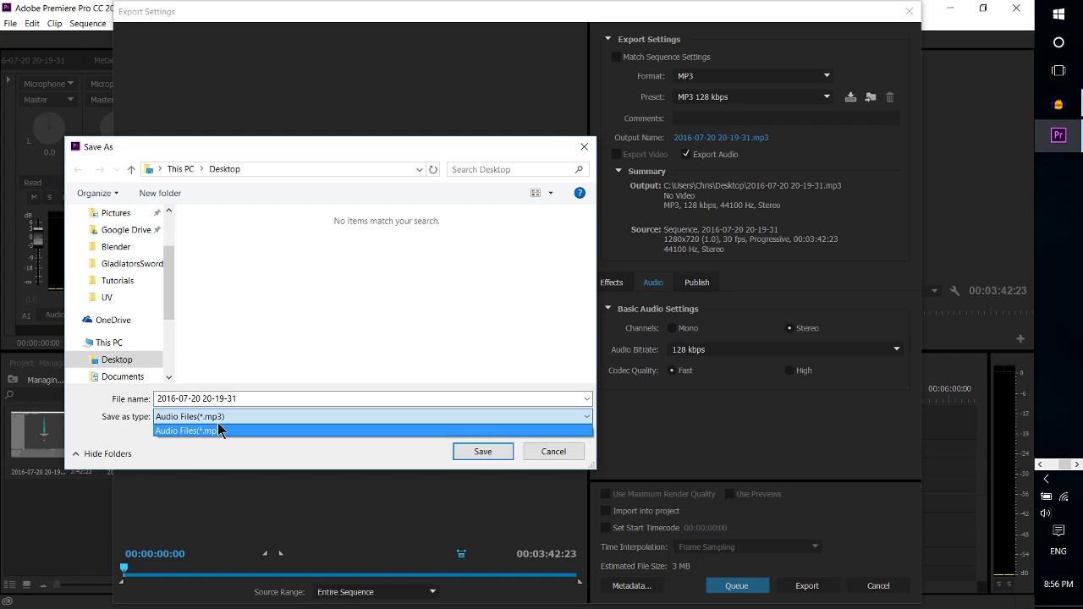
pyautogui.click(223, 430)
pyautogui.click(256, 397)
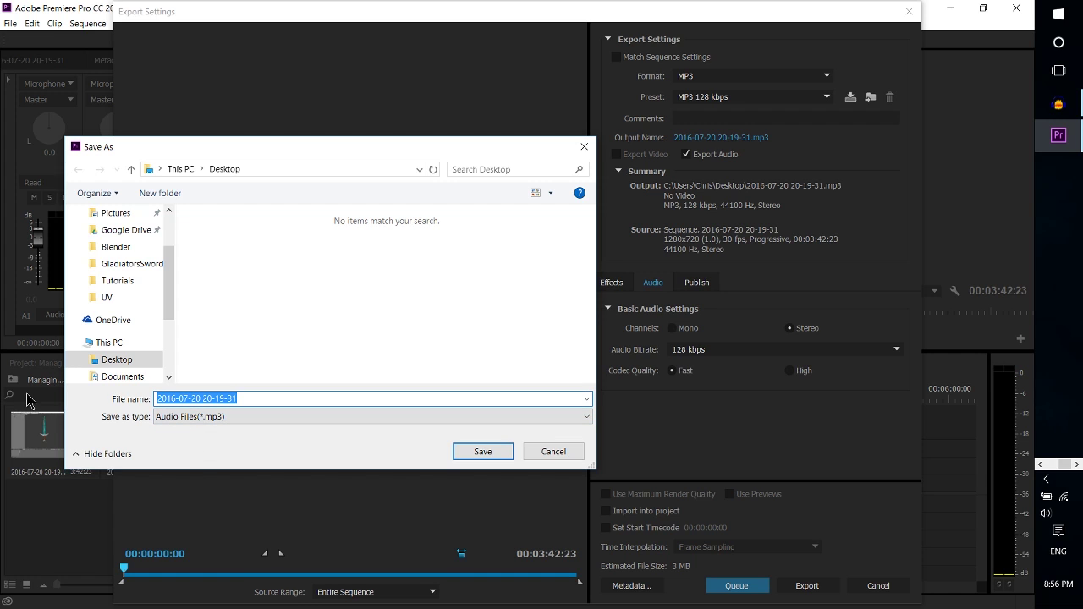
pyautogui.write('test')
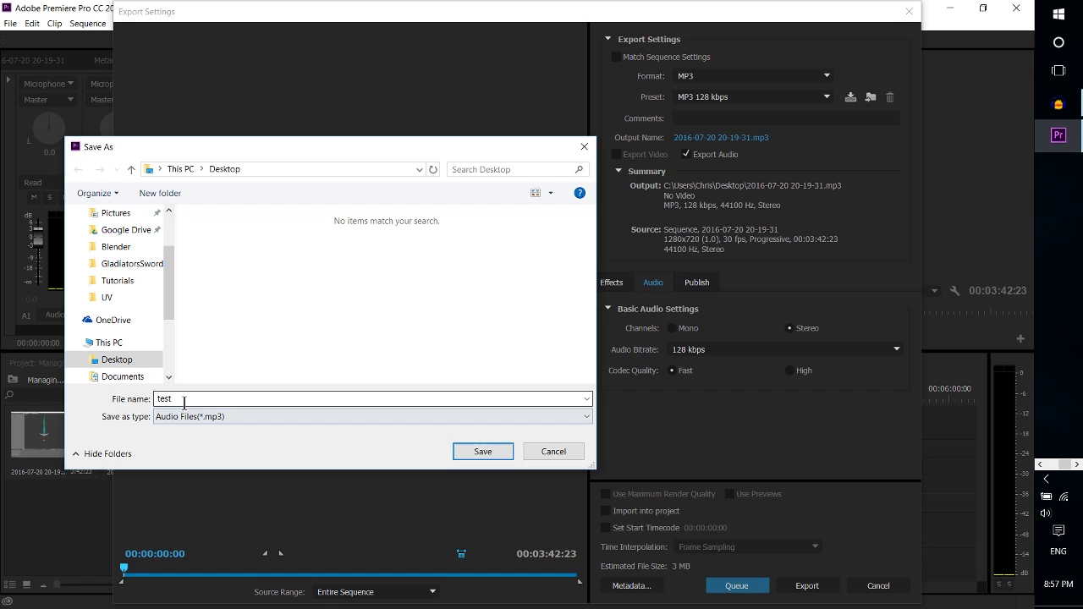
pyautogui.press('Tab')
pyautogui.click(481, 451)
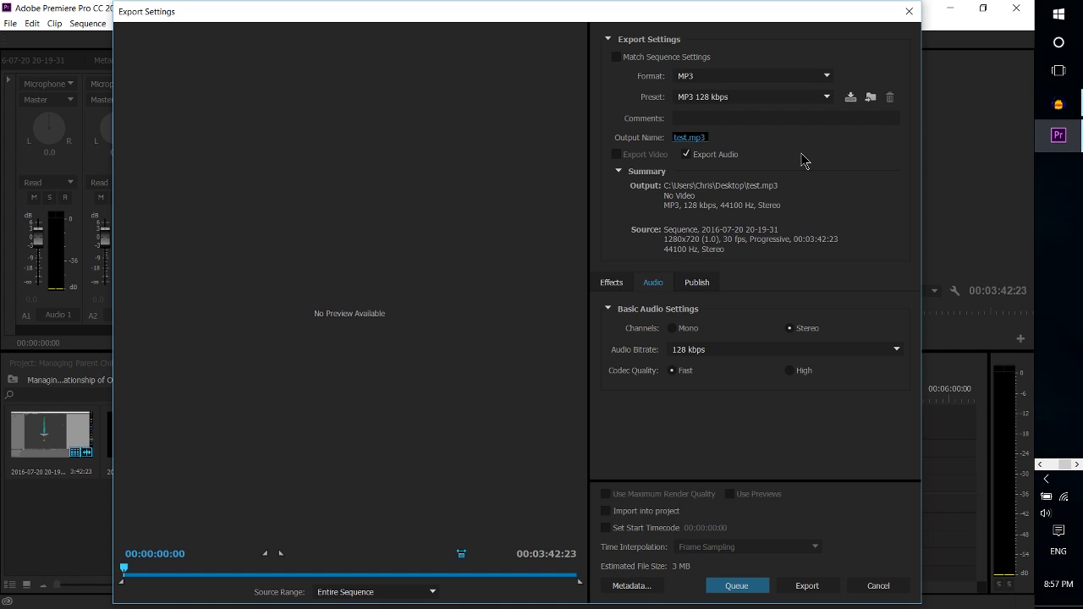
# Confirm MP3 as the format and start exporting the sequence audio
pyautogui.click(688, 75)
pyautogui.click(689, 81)
pyautogui.click(808, 586)
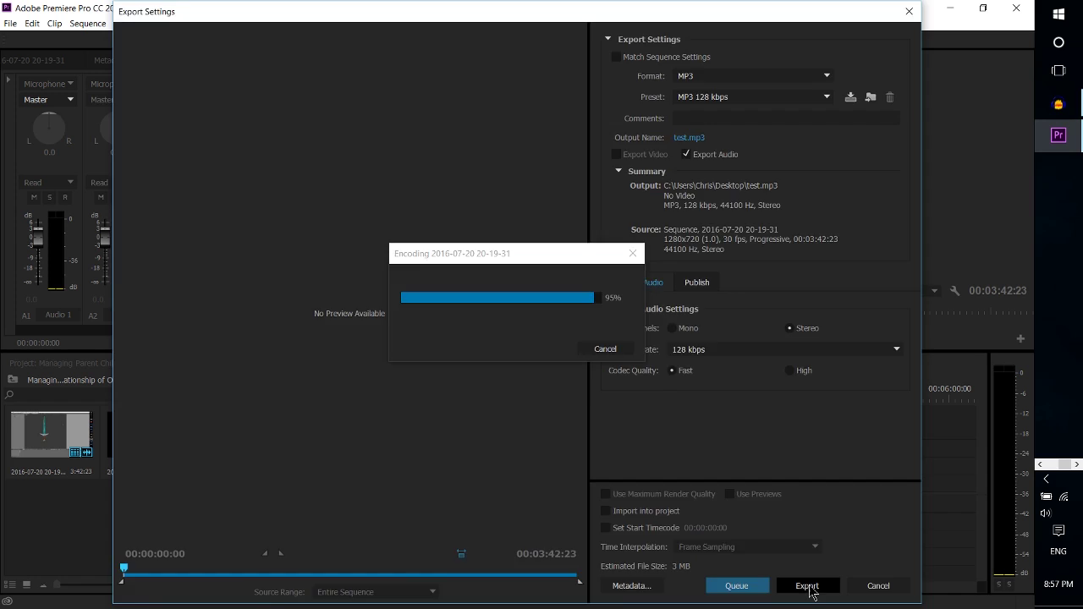
# Minimize Premiere and move the test.mp3 icon from the left column into open desktop space
pyautogui.click(1049, 606)
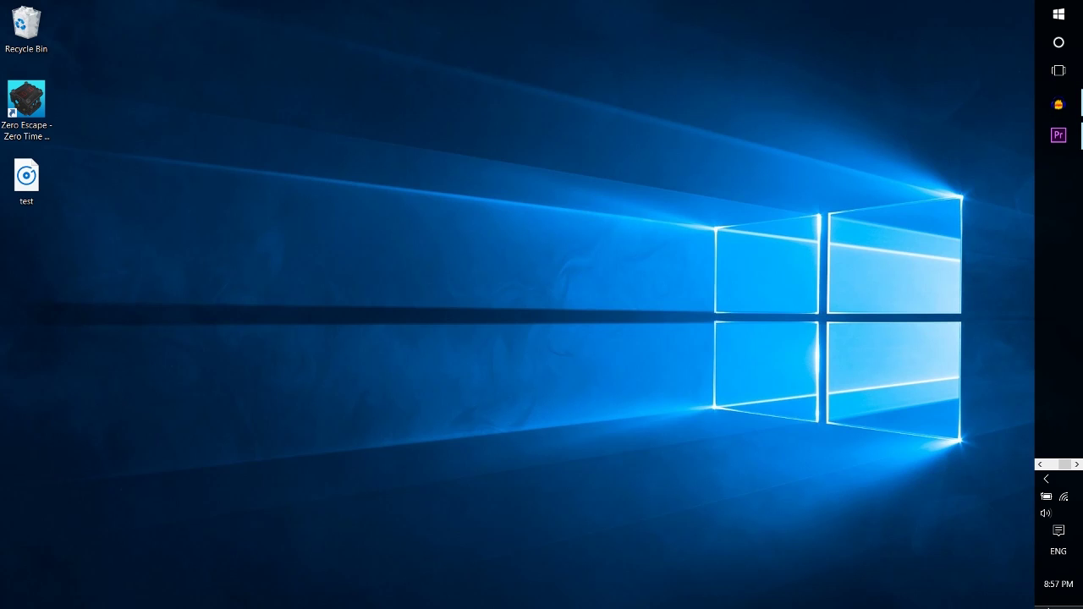
pyautogui.moveTo(26, 178); pyautogui.dragTo(295, 180)
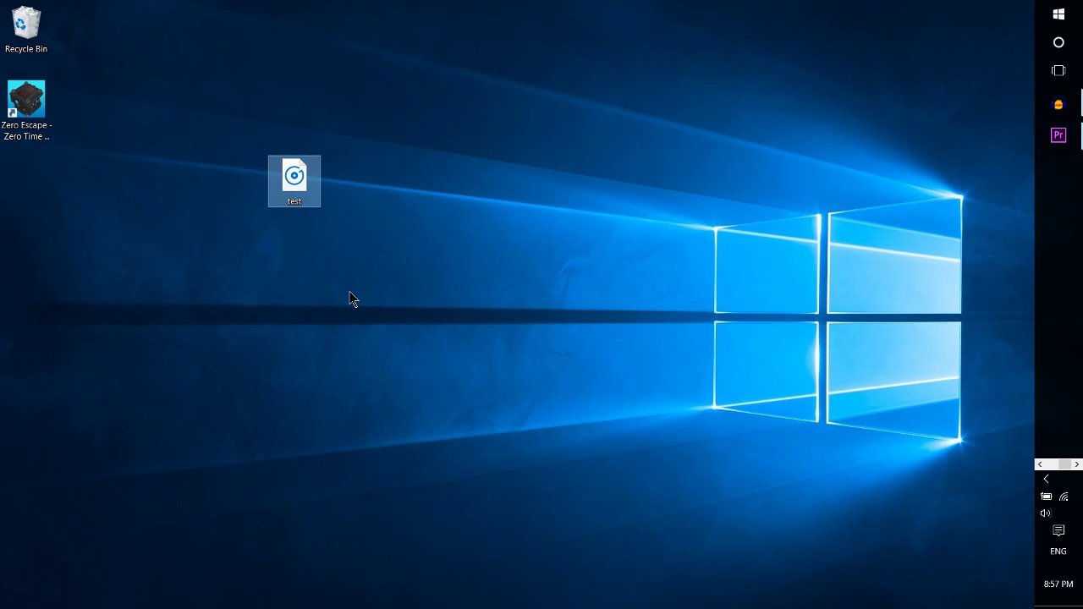
pyautogui.moveTo(379, 348); pyautogui.dragTo(239, 139)
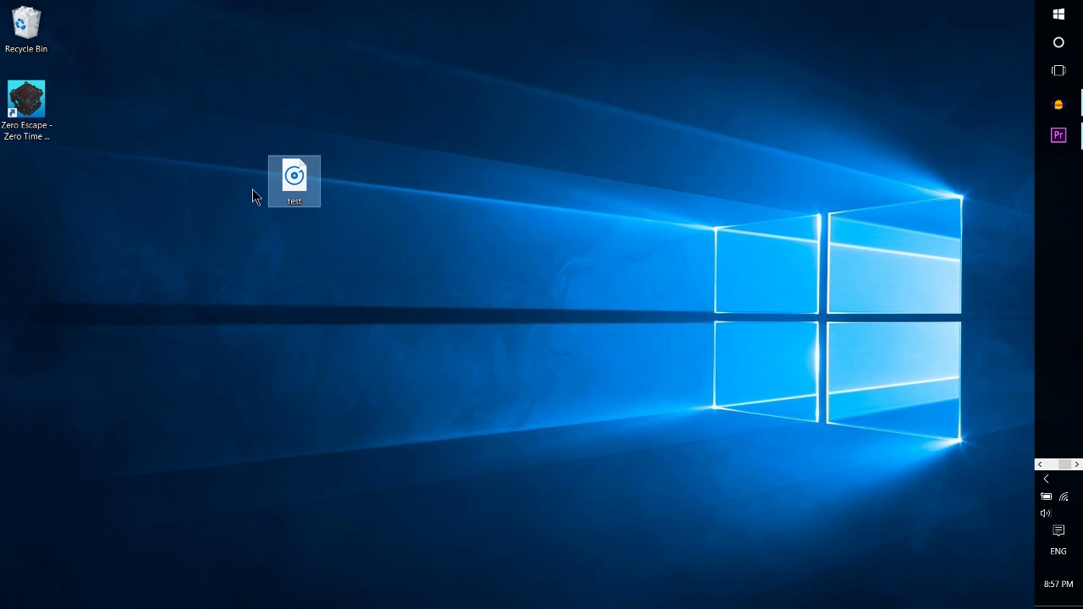
pyautogui.click(312, 227)
pyautogui.moveTo(423, 303); pyautogui.dragTo(265, 174)
pyautogui.moveTo(469, 298); pyautogui.dragTo(228, 83)
pyautogui.moveTo(278, 173); pyautogui.dragTo(209, 175)
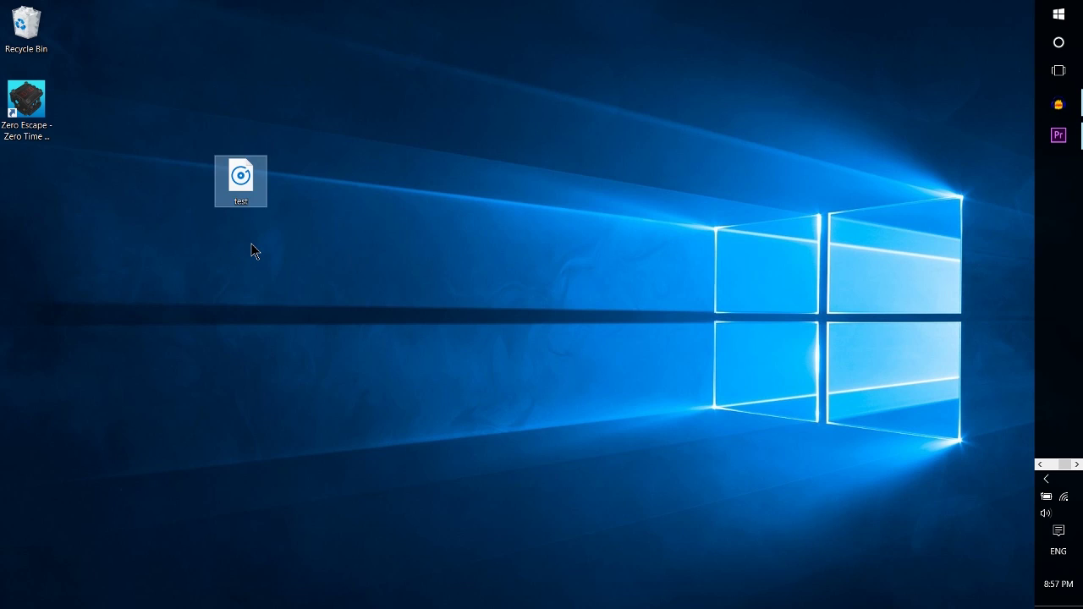
pyautogui.click(250, 246)
pyautogui.click(238, 183)
# Minimize the Audacity window and bring the Premiere Pro project back on screen
pyautogui.click(1056, 108)
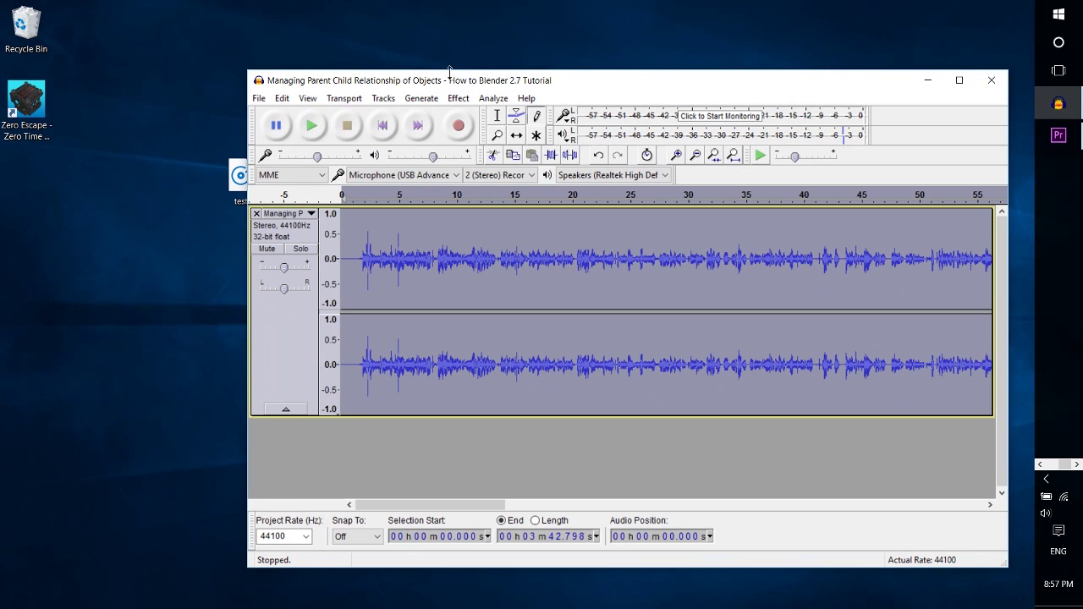
pyautogui.click(927, 80)
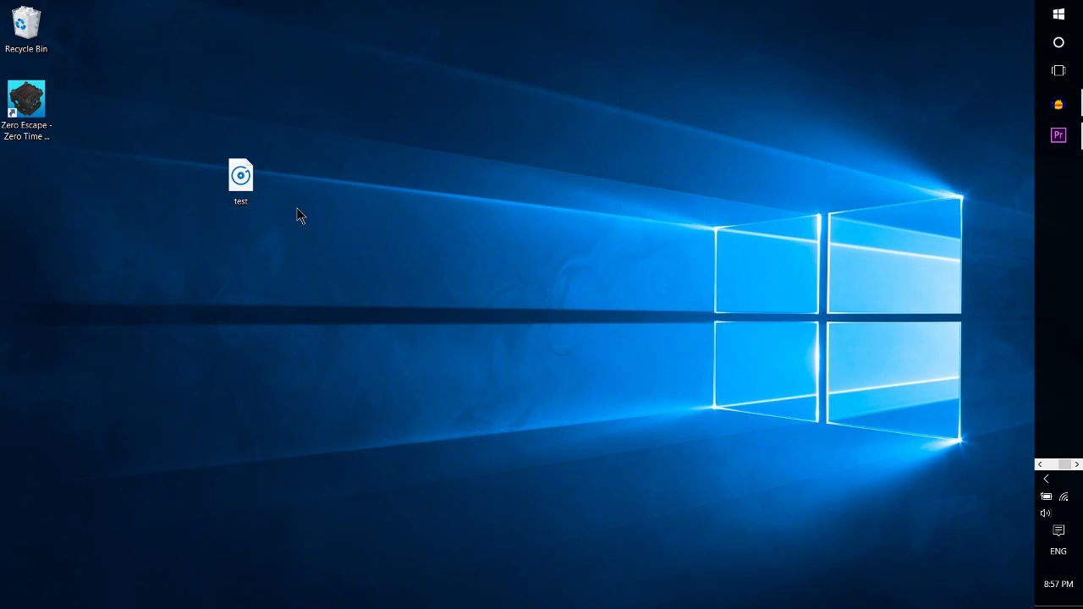
pyautogui.click(1058, 136)
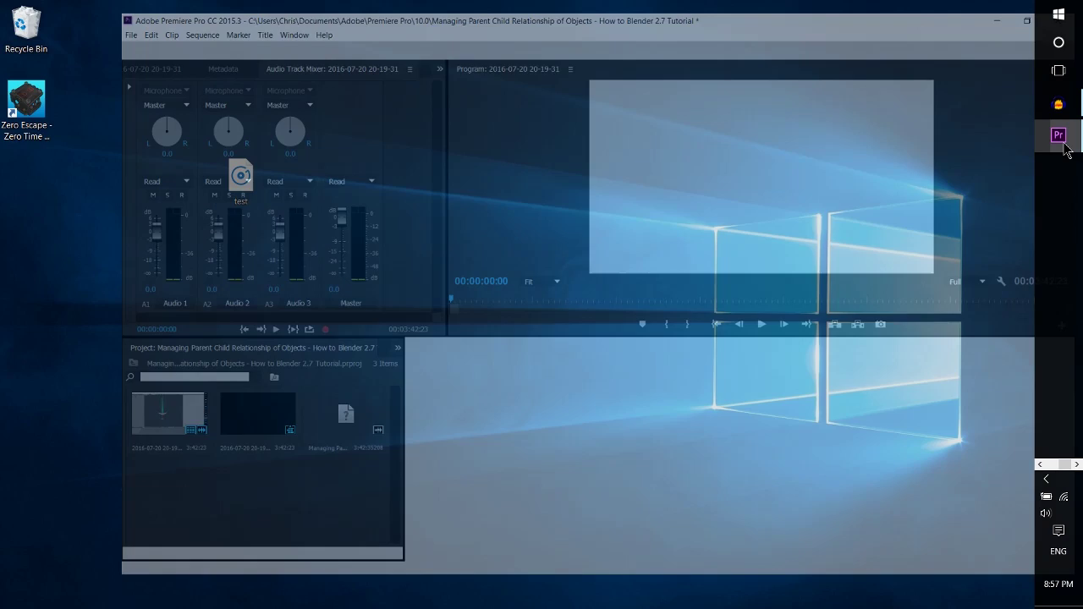